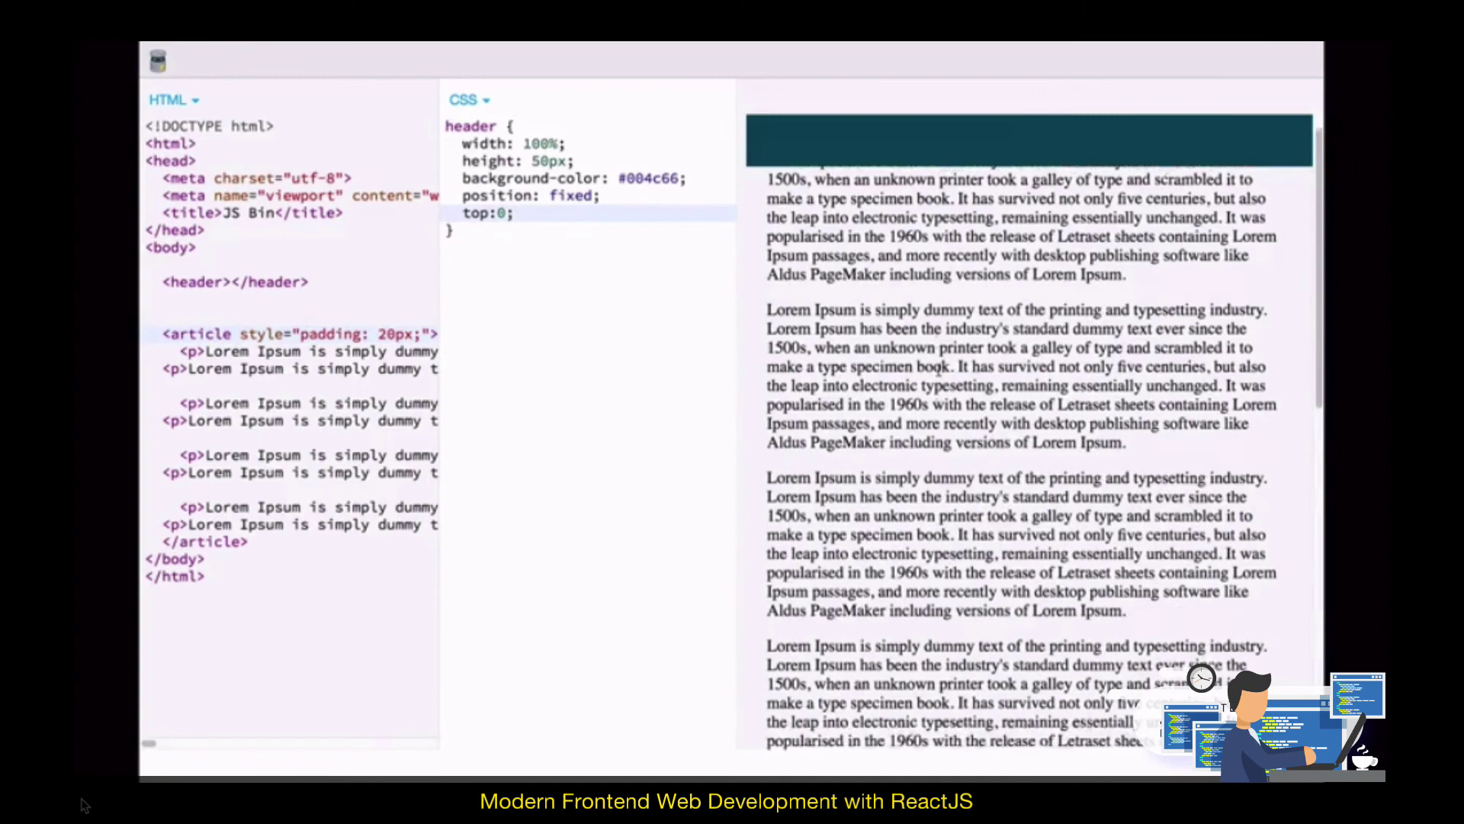
scroll(939, 368, "down", 2)
scroll(939, 368, "up", 2)
scroll(939, 367, "up", 1)
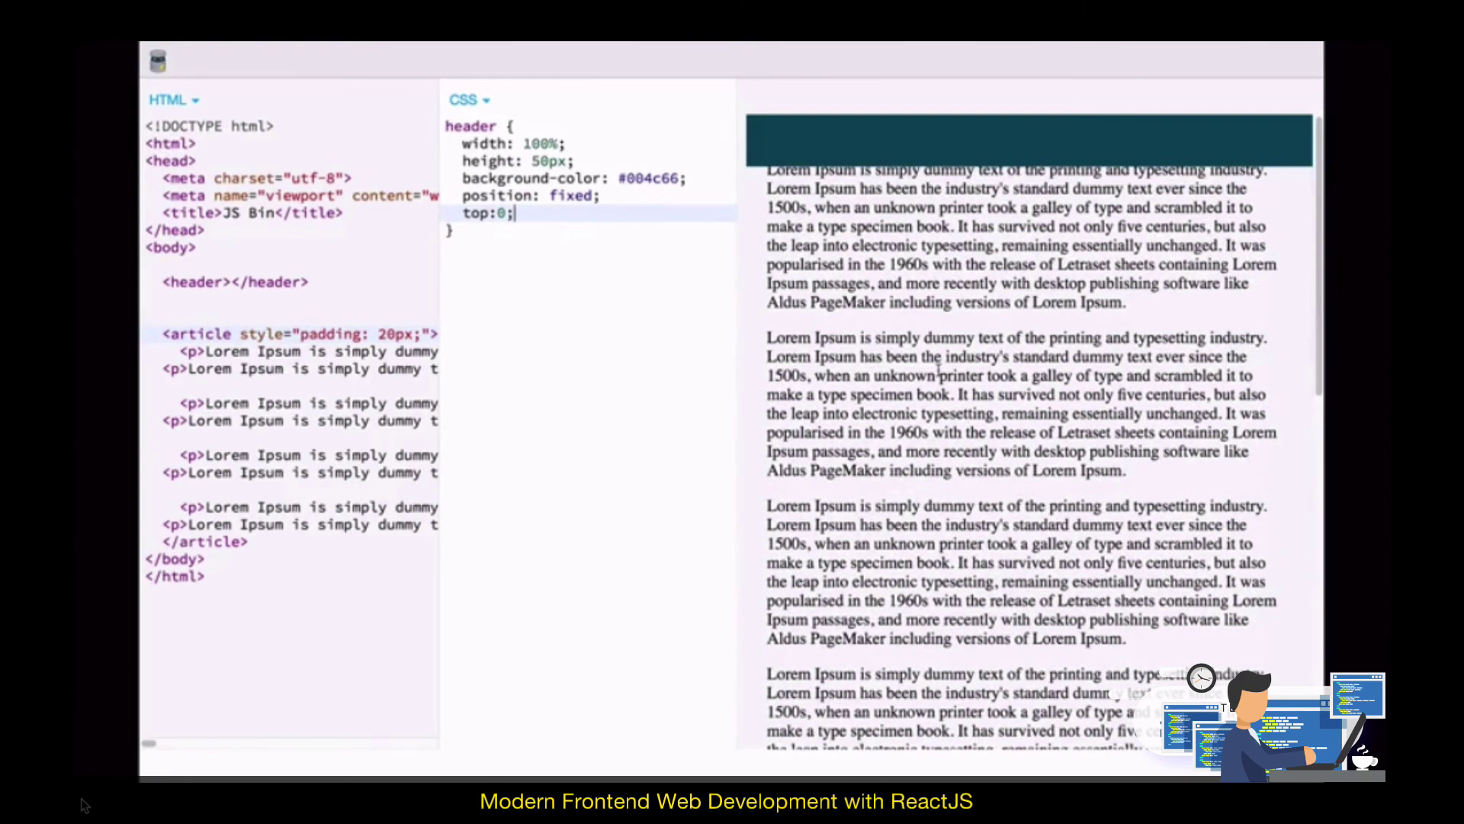